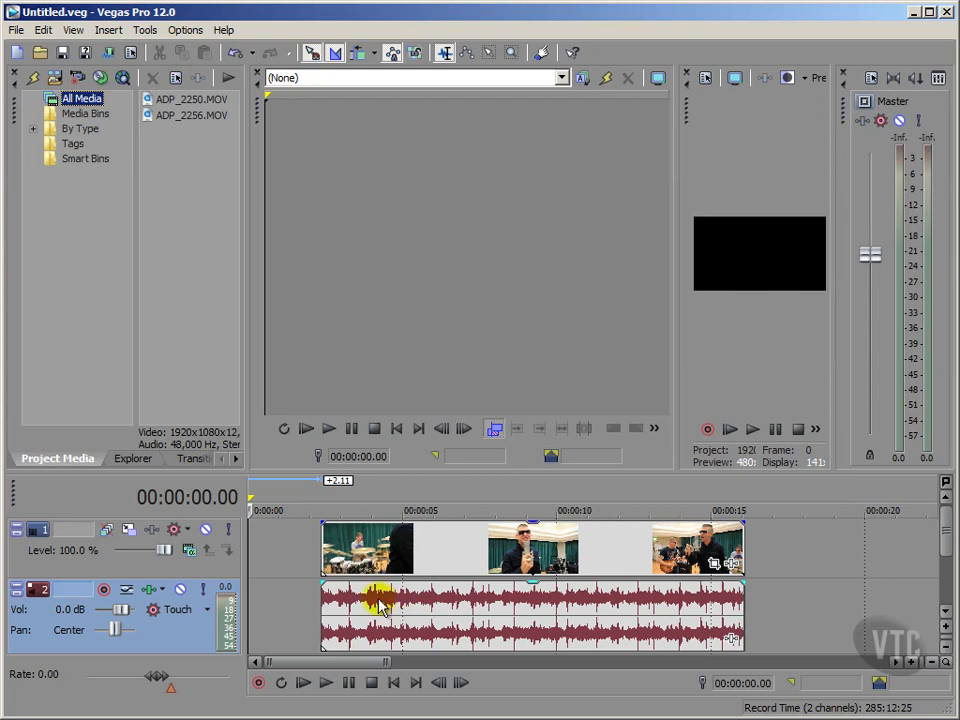
Examine the Synchronize options for the grouped audio event, and return the playhead to the start of the timeline
left_click(380, 604)
right_click(380, 604)
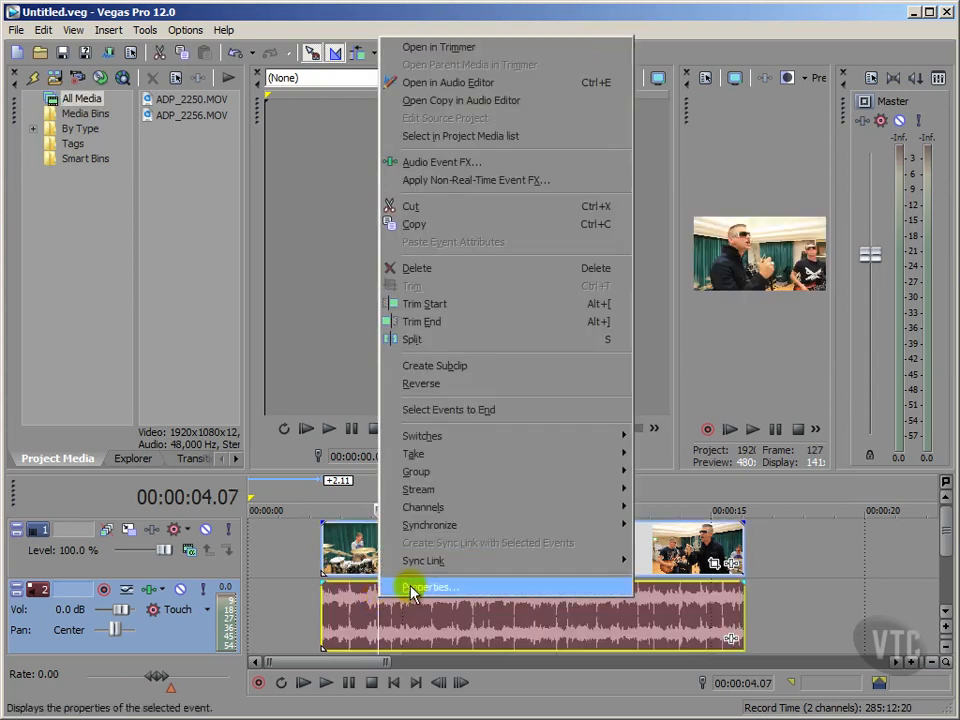
mouse_move(456, 536)
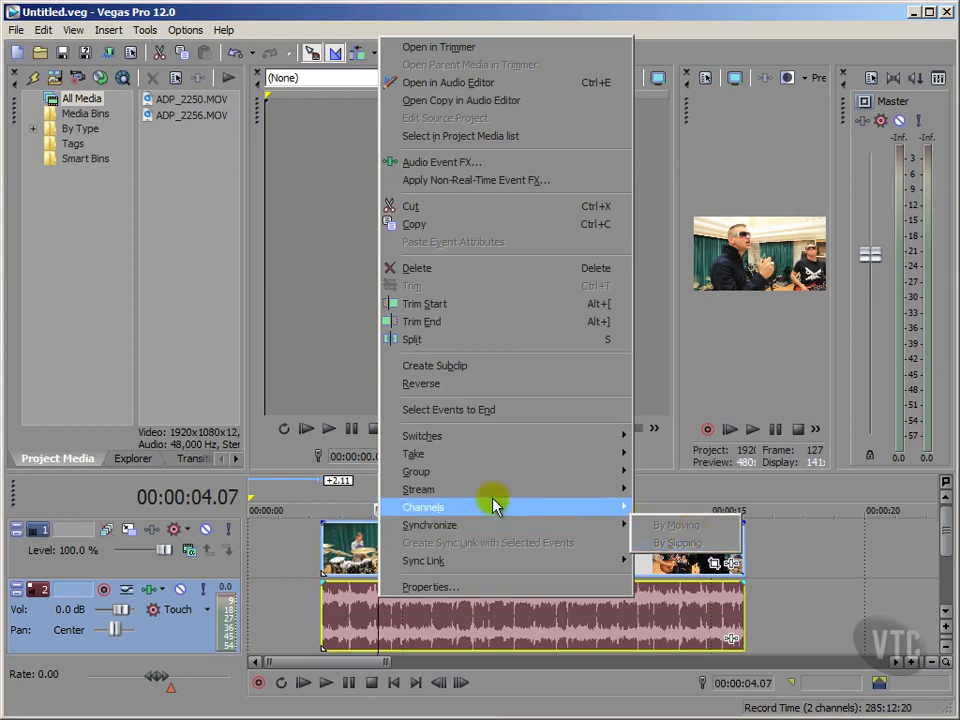
left_click(275, 565)
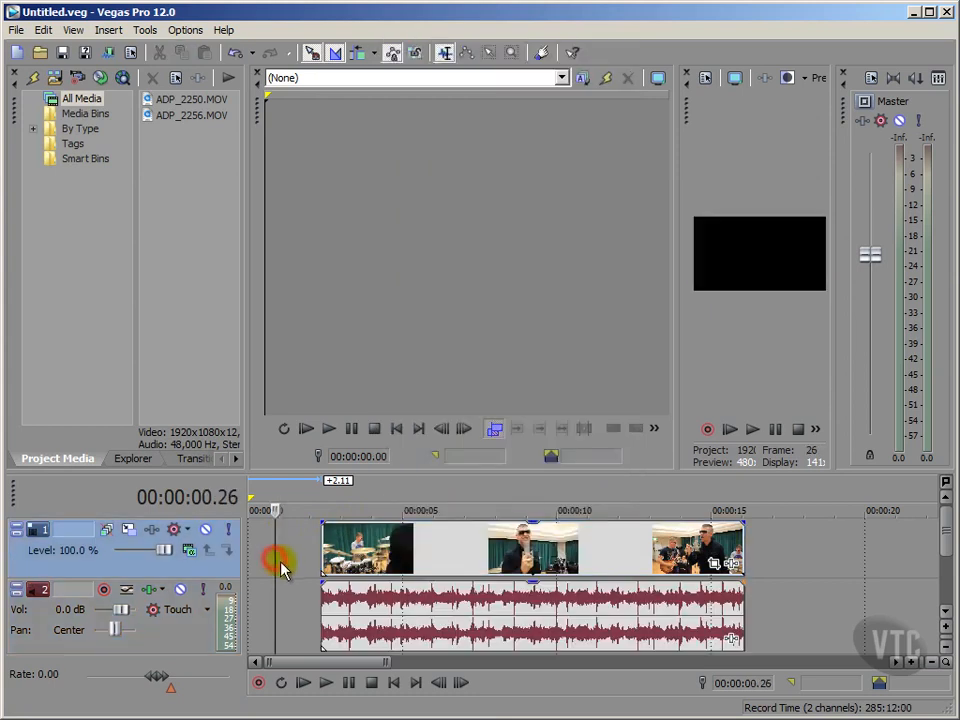
left_click(394, 683)
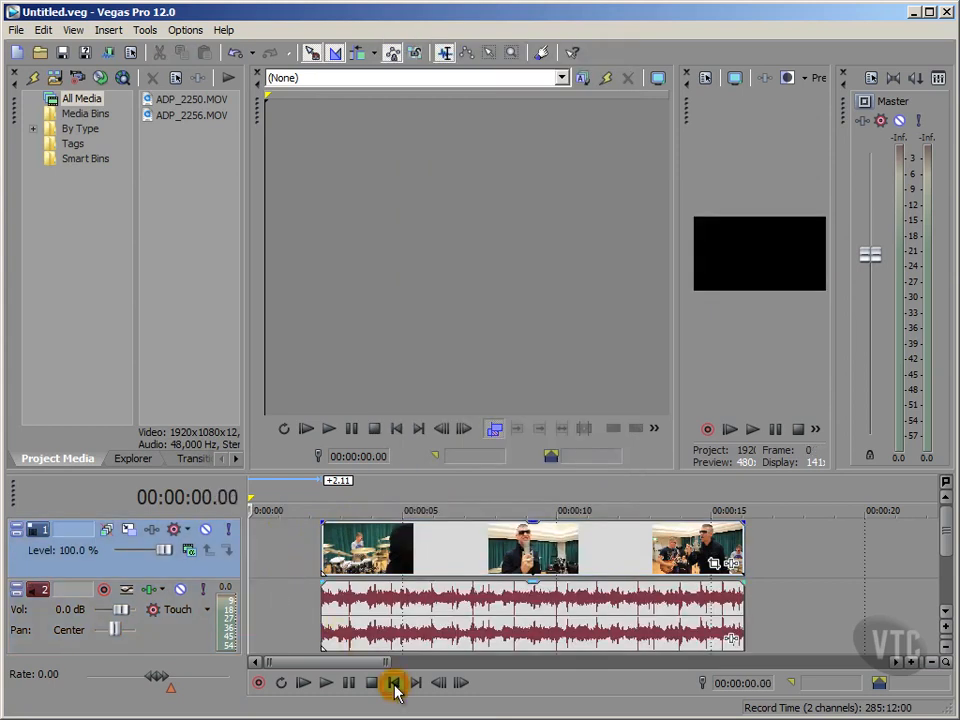
left_click(100, 393)
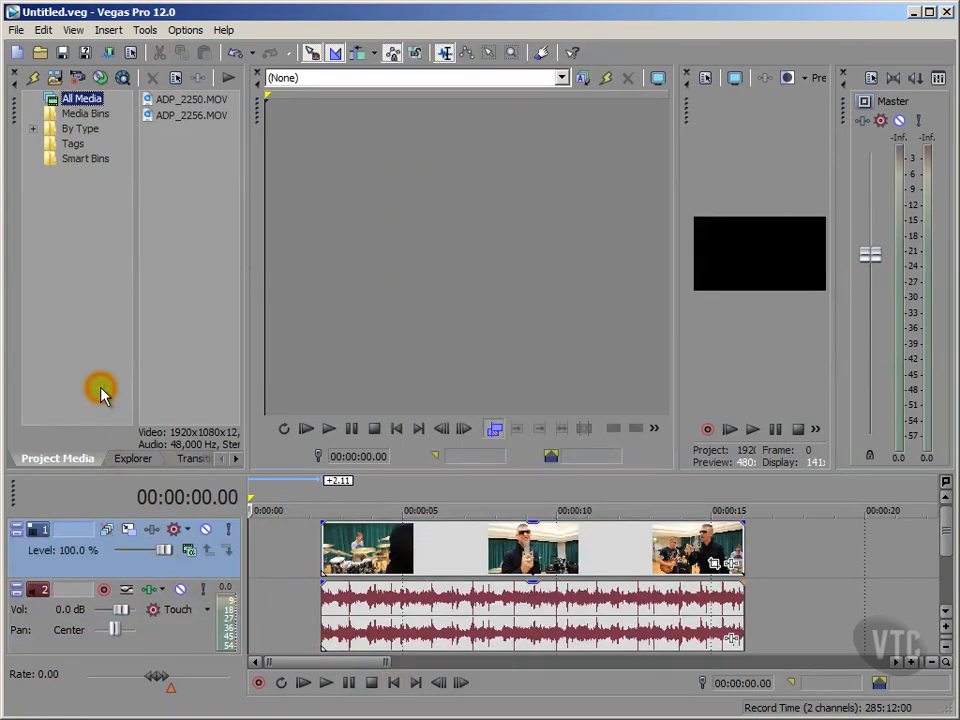
Clear the group that links the clip's audio event to its video event
left_click(342, 595)
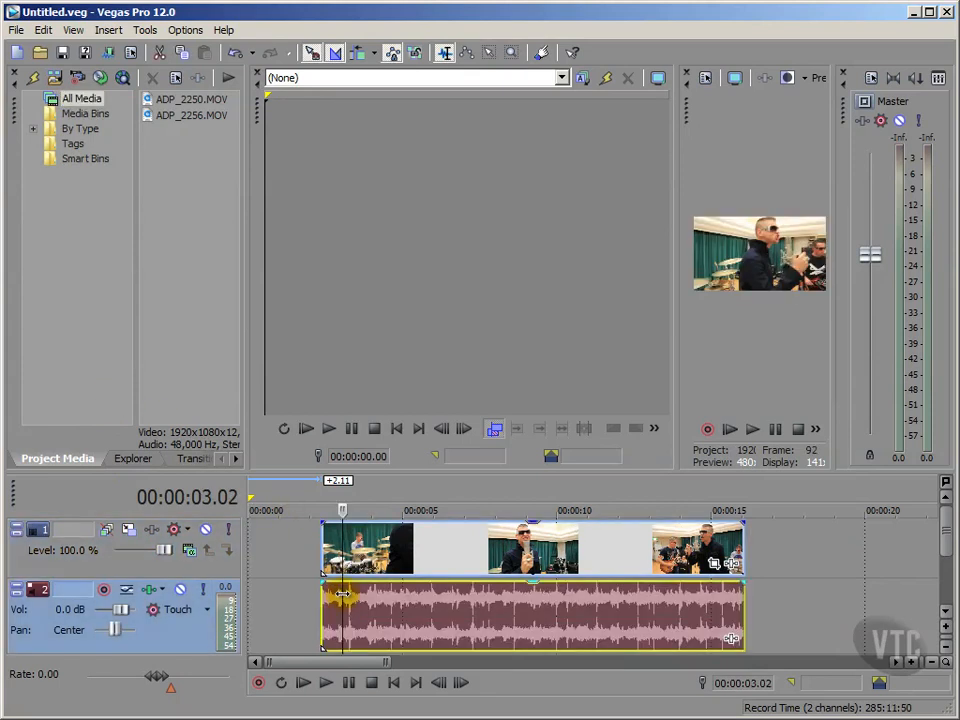
left_click(43, 30)
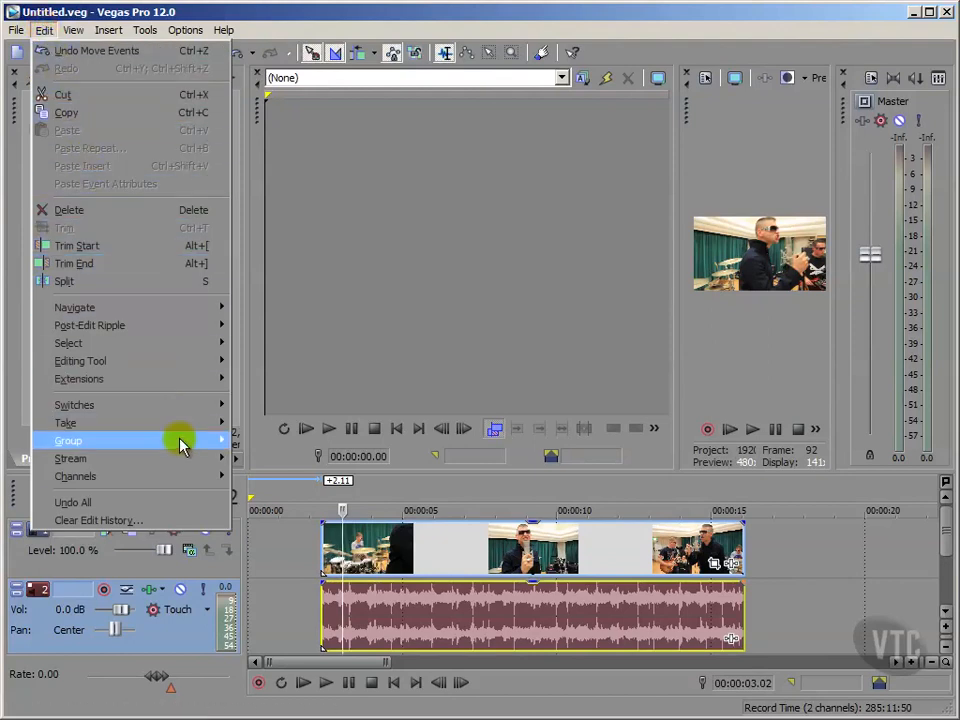
mouse_move(182, 442)
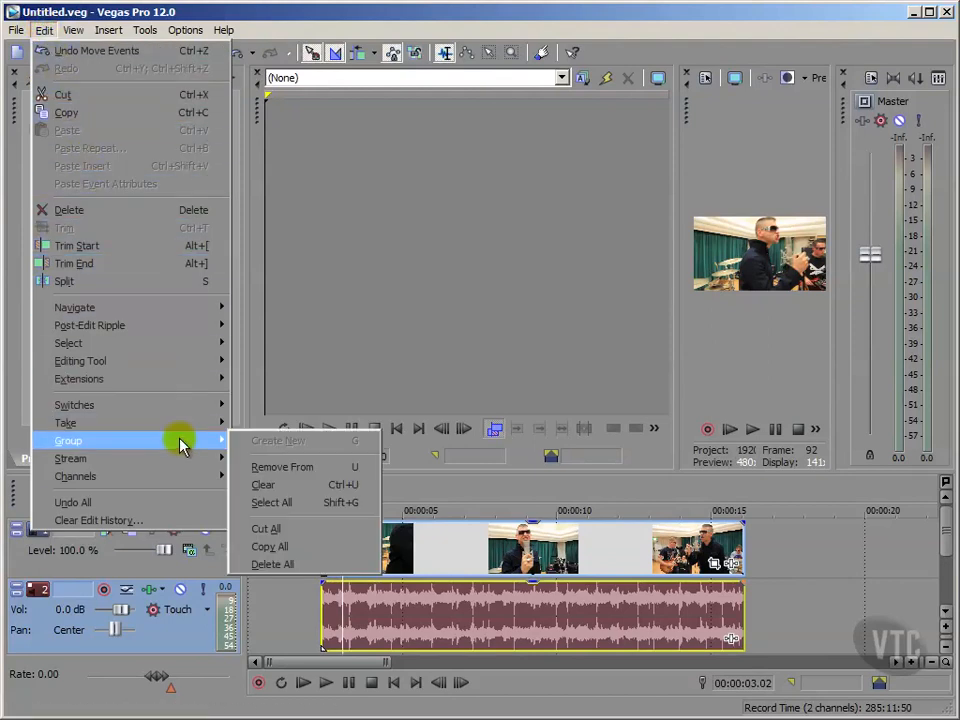
left_click(284, 484)
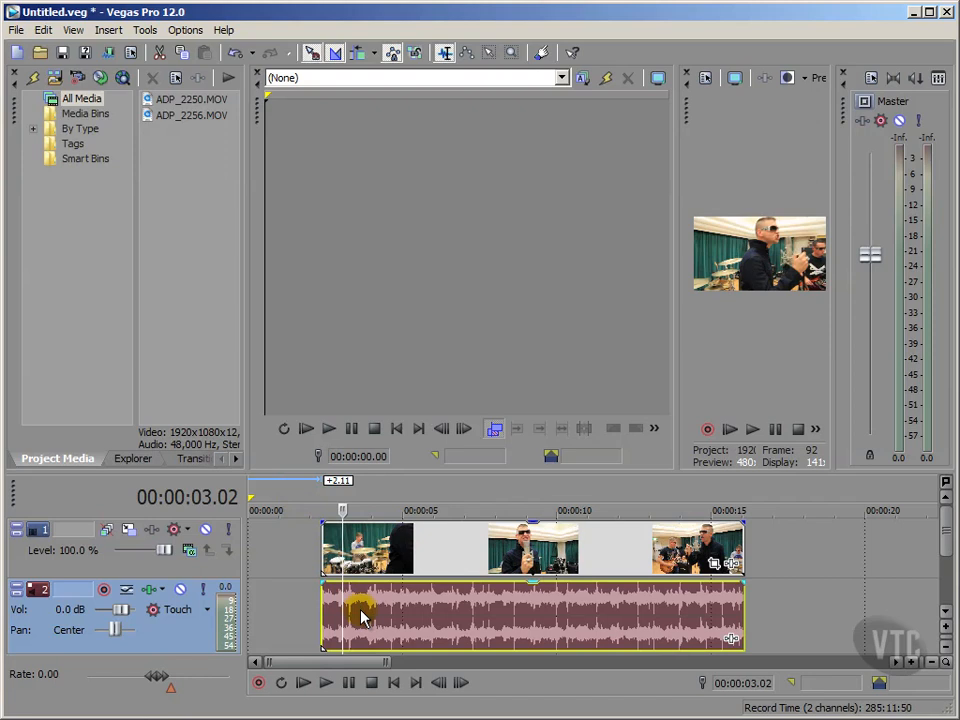
Move the audio event about 3 seconds 4 frames later on its track, and return the playhead to the timeline start
left_click_drag(362, 616, 443, 675)
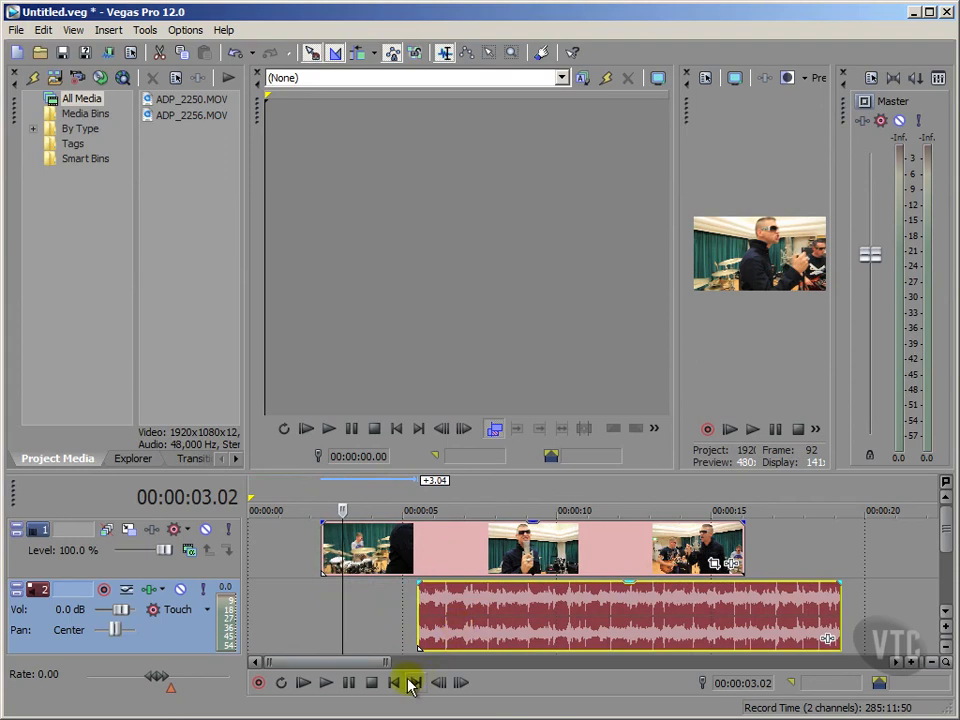
left_click(262, 579)
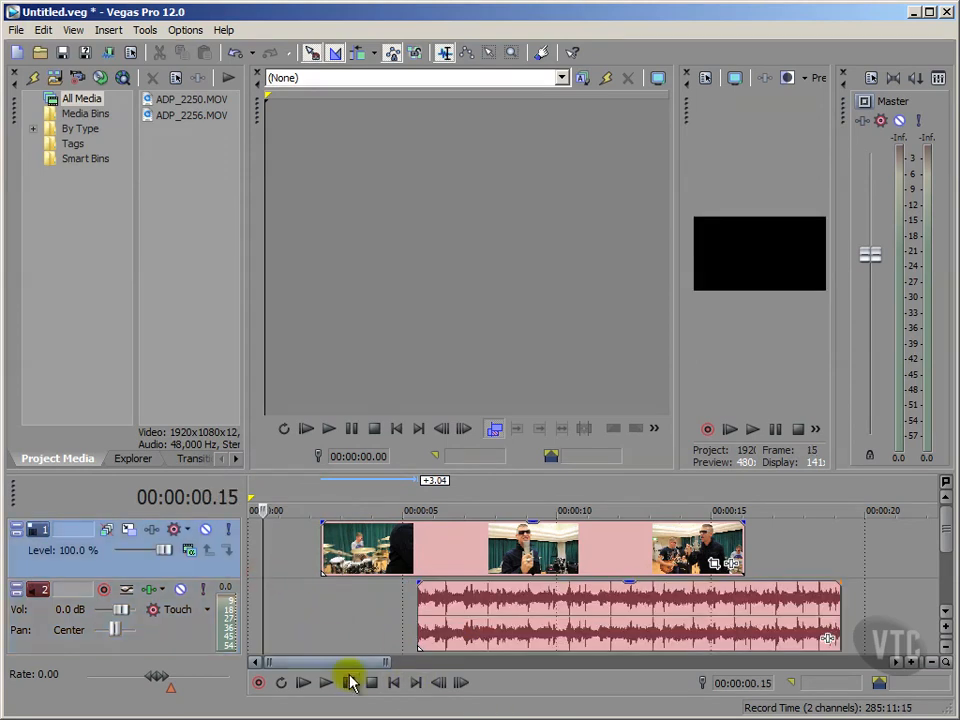
left_click(393, 682)
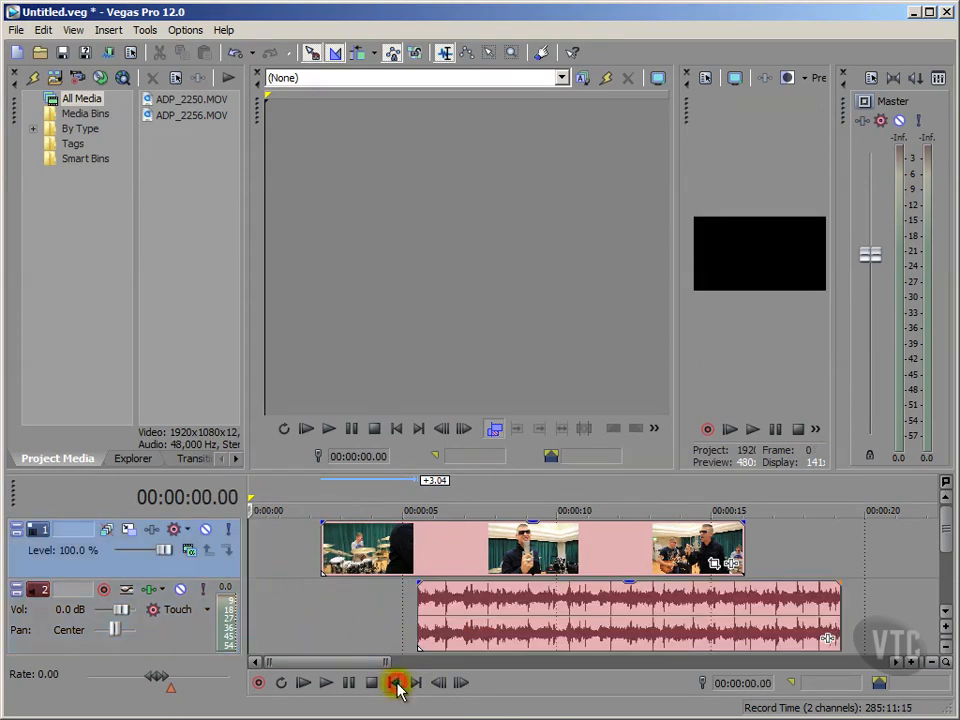
left_click(101, 405)
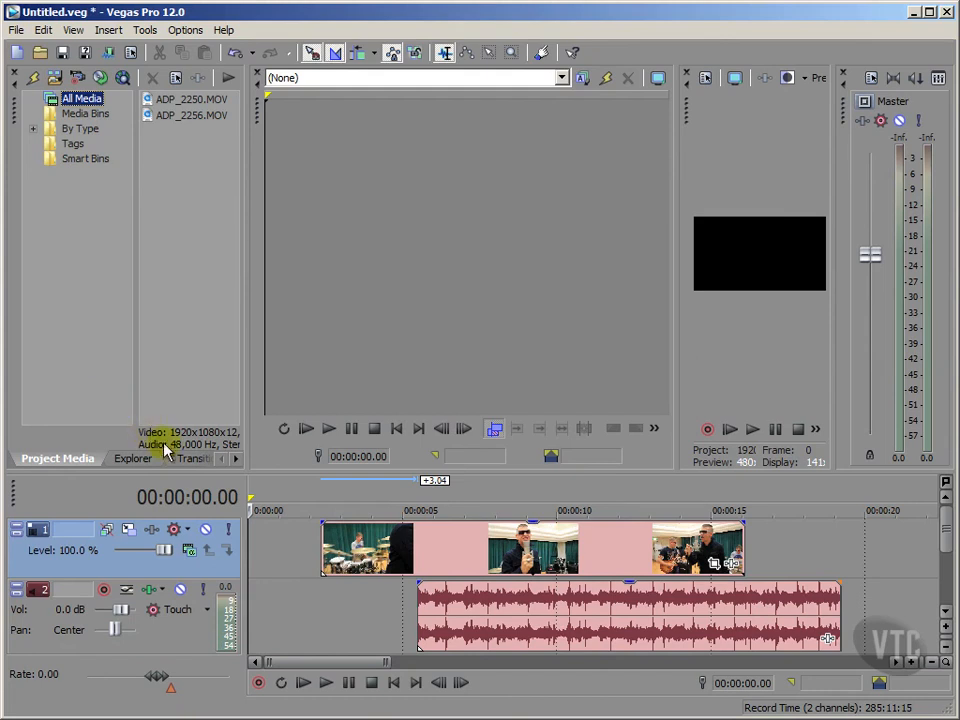
Play the timeline from just before the video event to check the offset audio, and stop playback
left_click(306, 549)
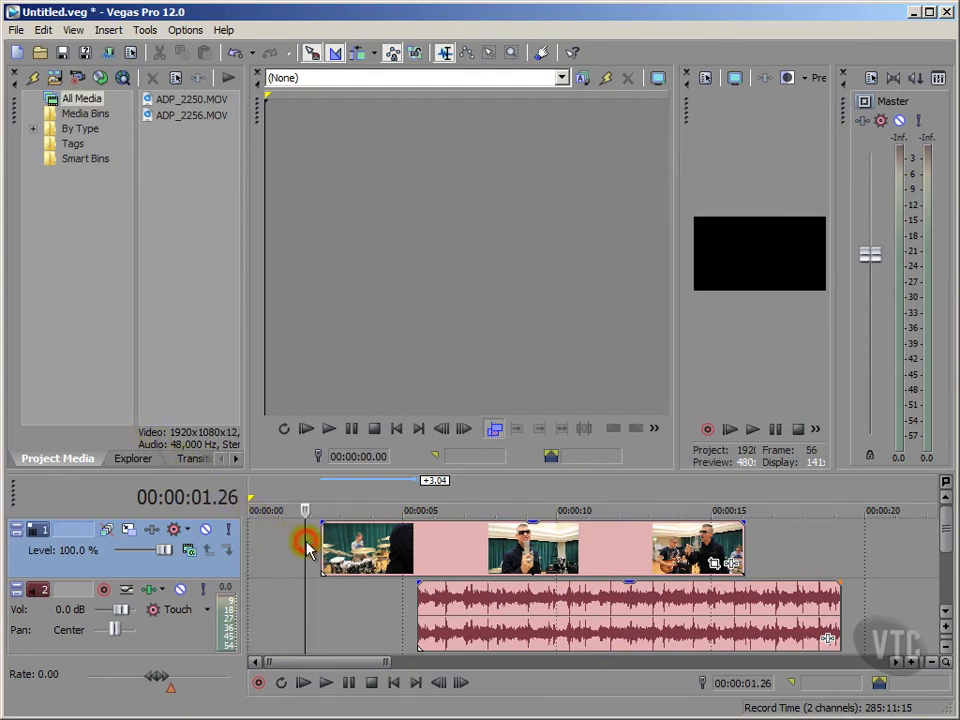
left_click(752, 430)
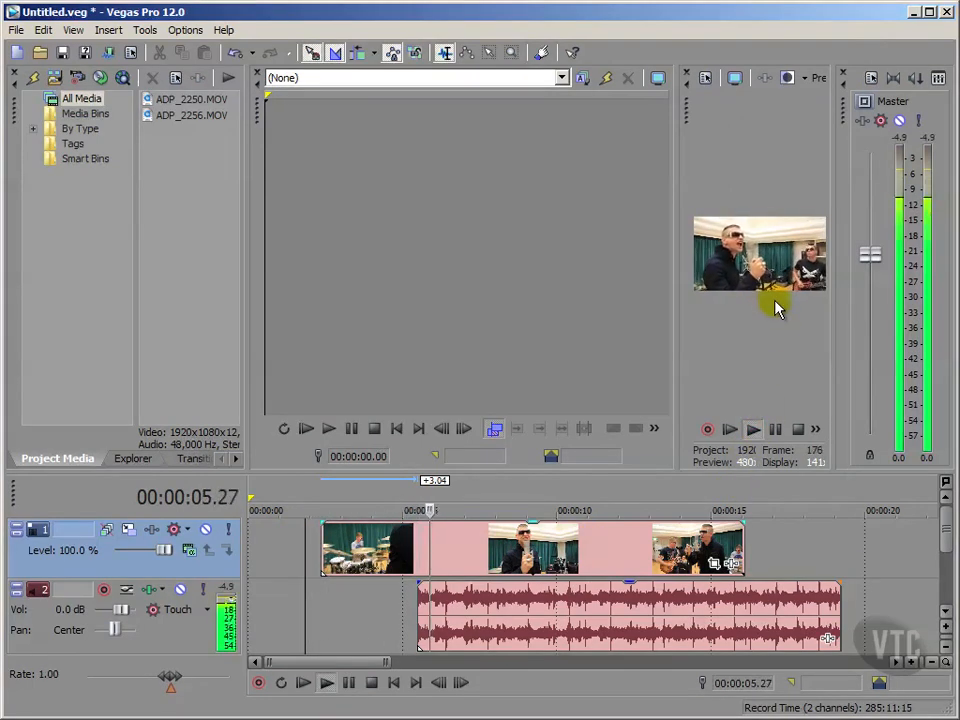
left_click(799, 432)
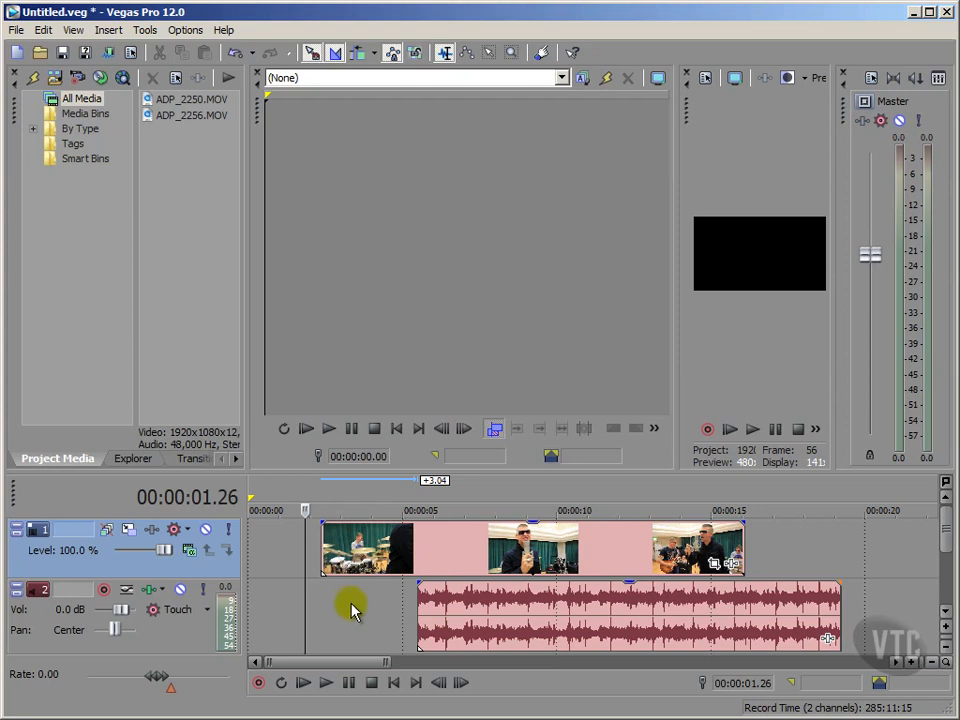
Synchronize the shifted audio event with its video by moving
left_click(462, 597)
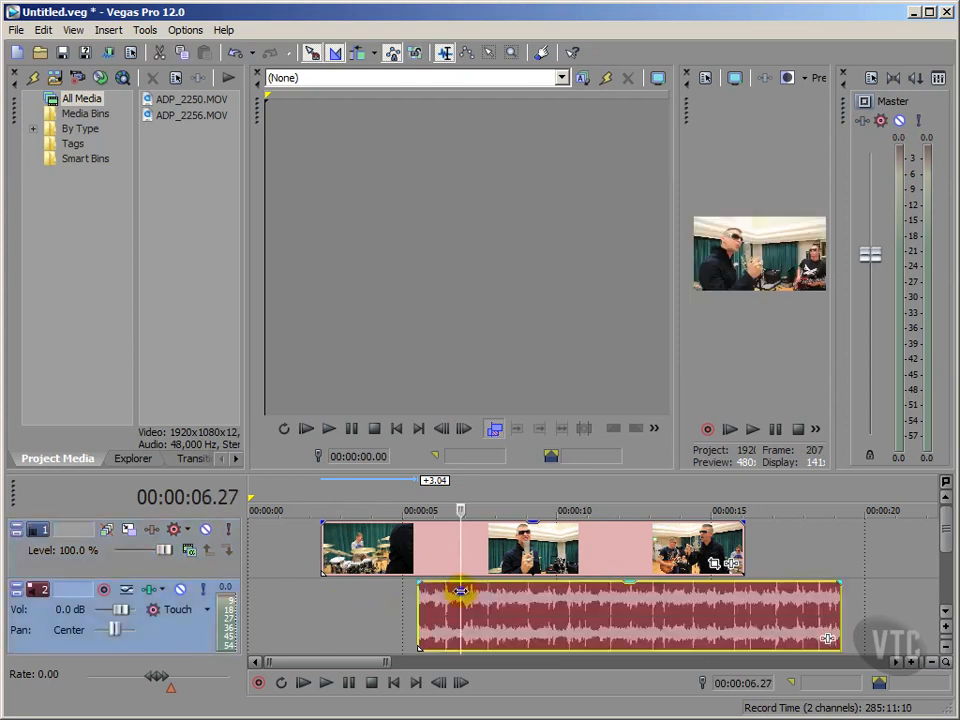
right_click(462, 597)
mouse_move(546, 522)
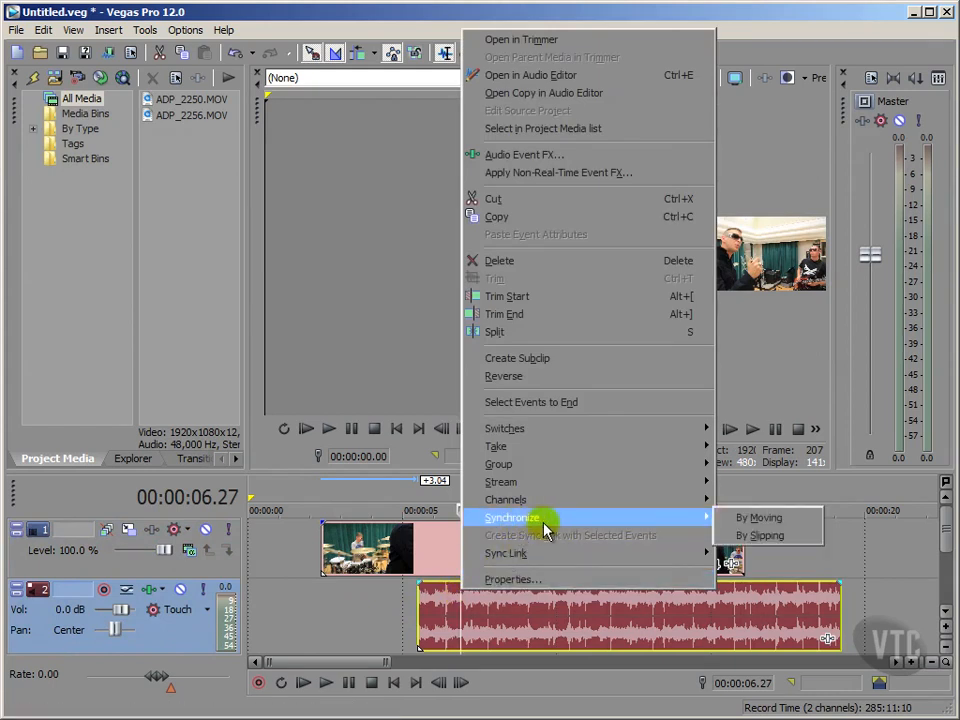
left_click(776, 519)
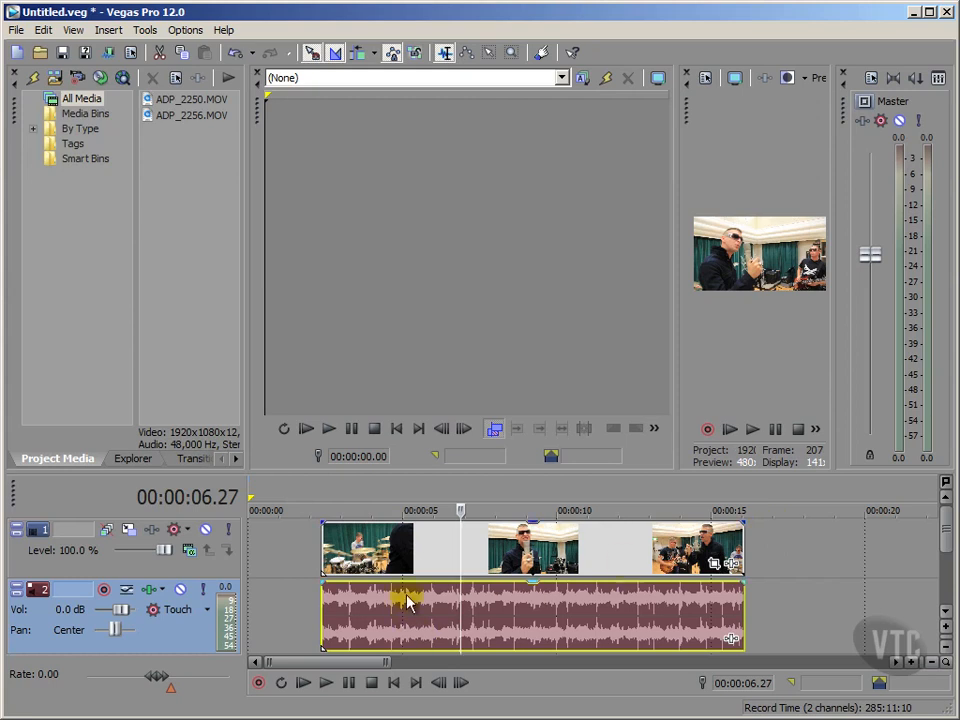
Play the realigned clip from about 00:00:02.00 to check its sync, and stop playback
left_click(310, 566)
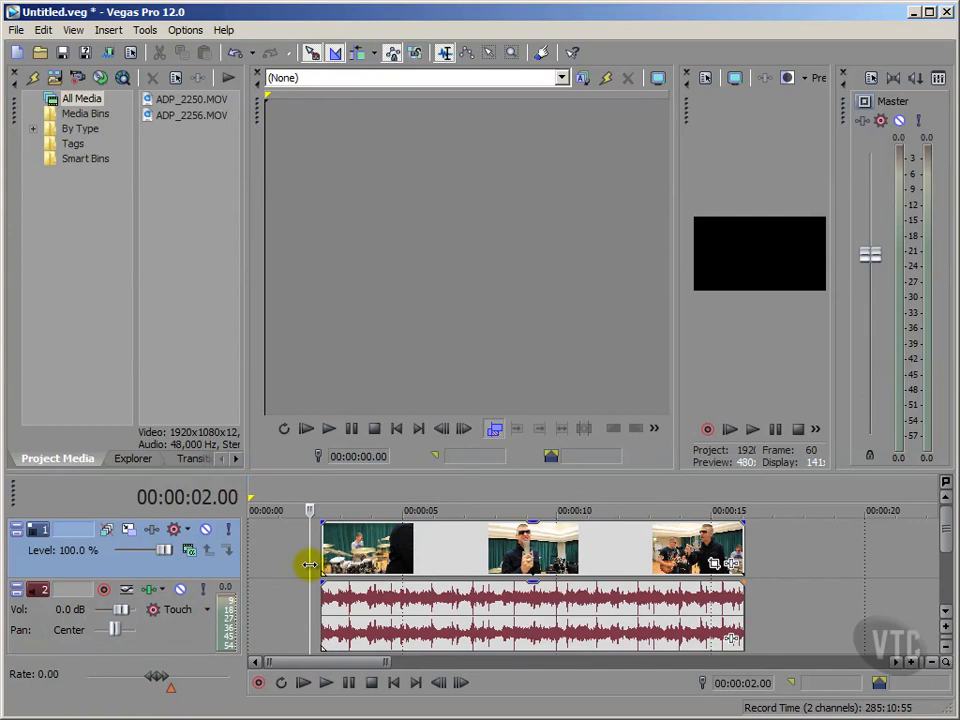
left_click(329, 685)
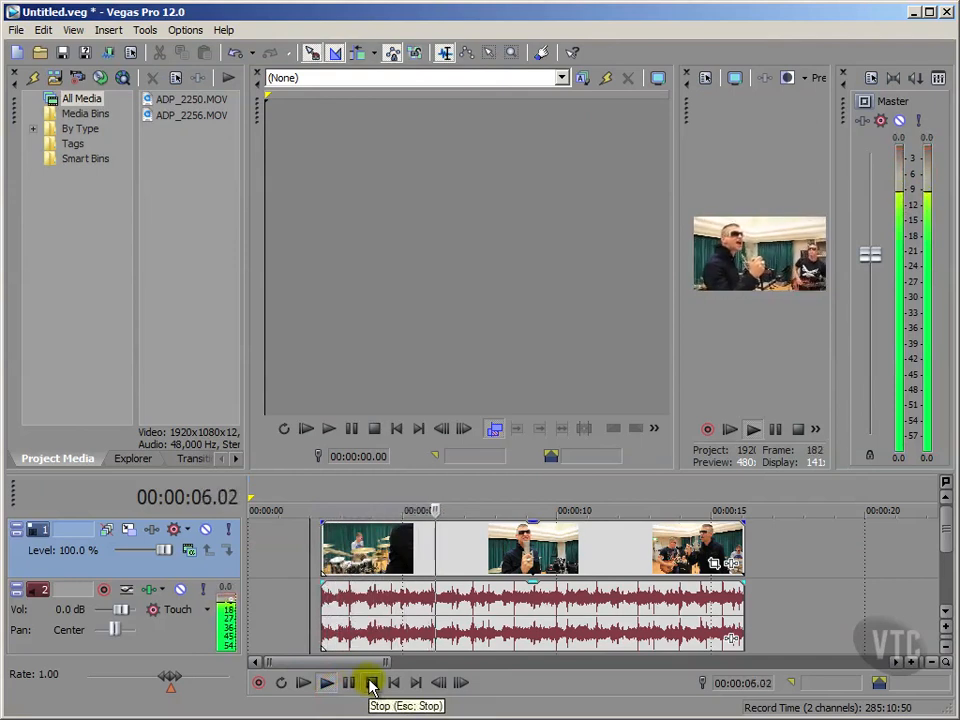
left_click(372, 683)
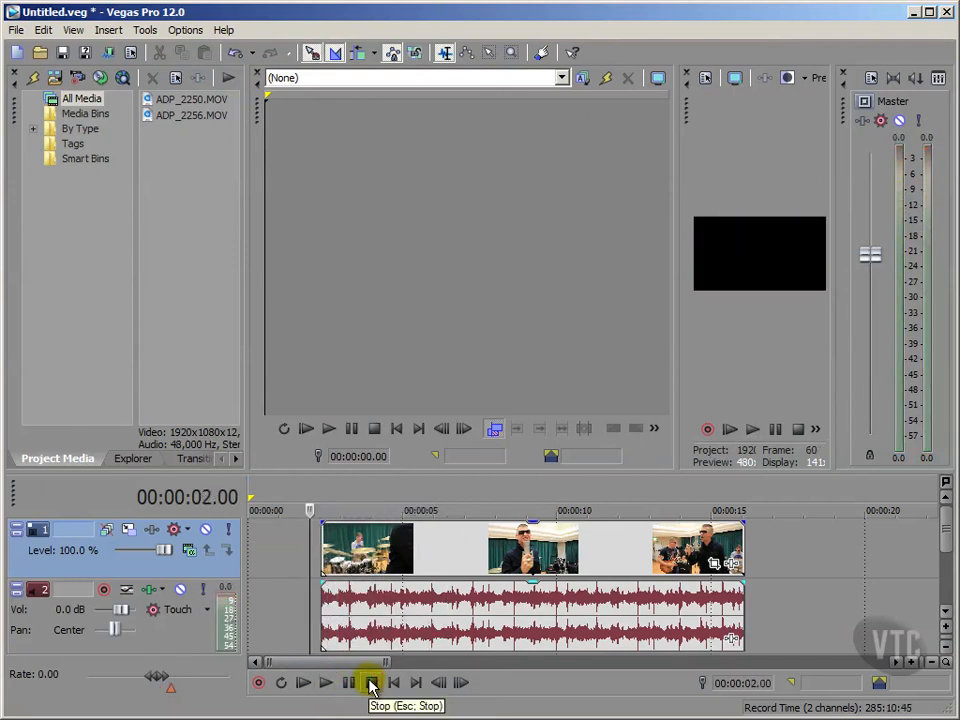
left_click(116, 407)
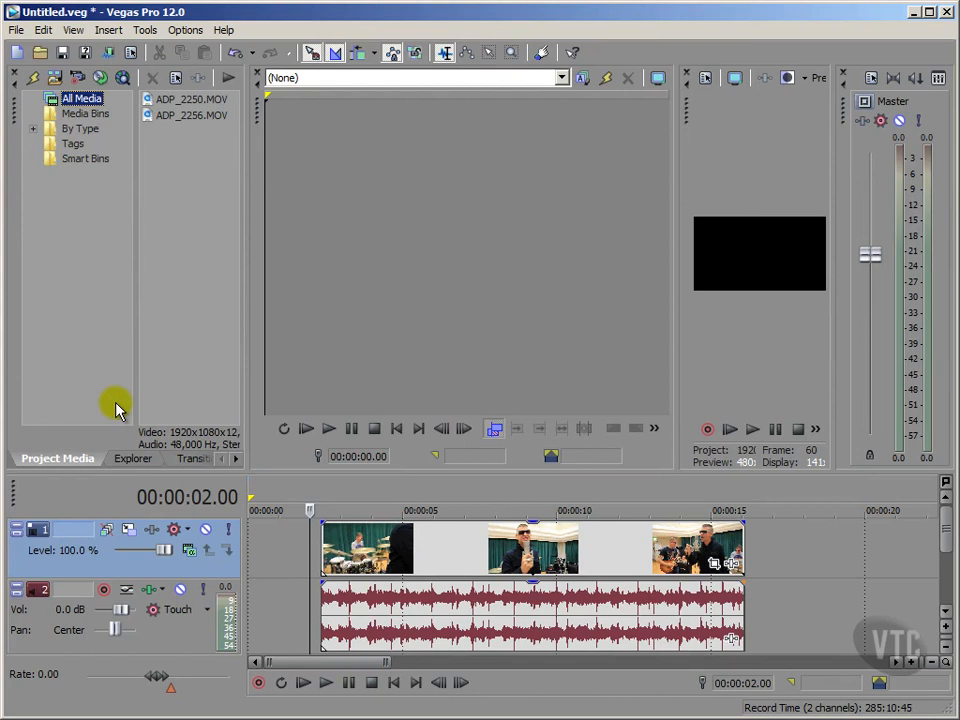
Move the audio event about 2 seconds 27 frames later than the video, and return the playhead to the timeline start
left_click(374, 597)
left_click_drag(391, 600, 464, 598)
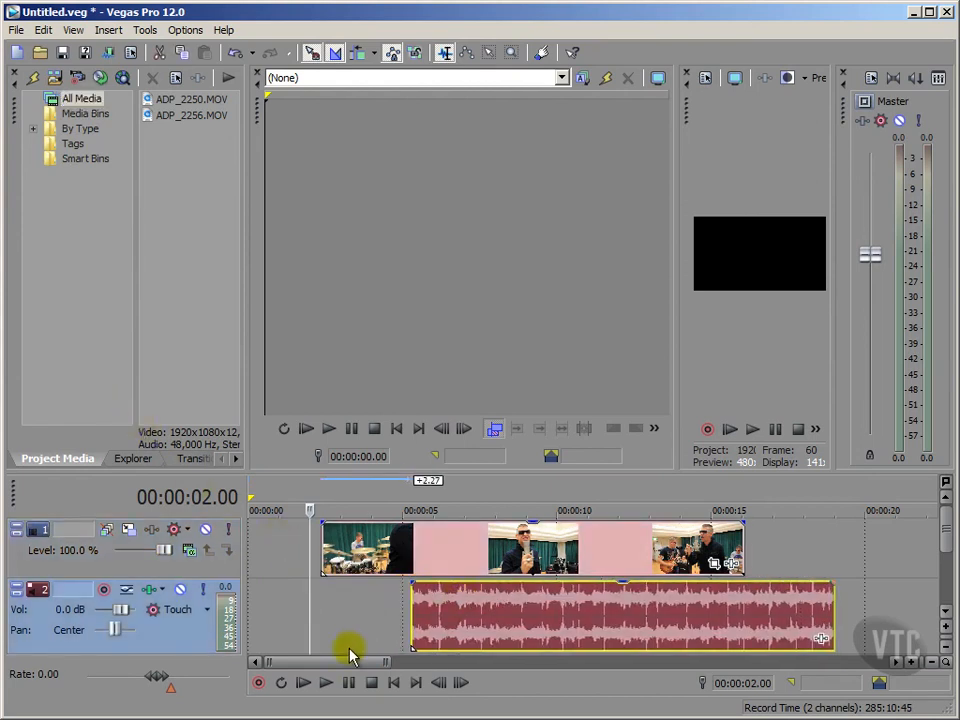
left_click(392, 682)
left_click(108, 393)
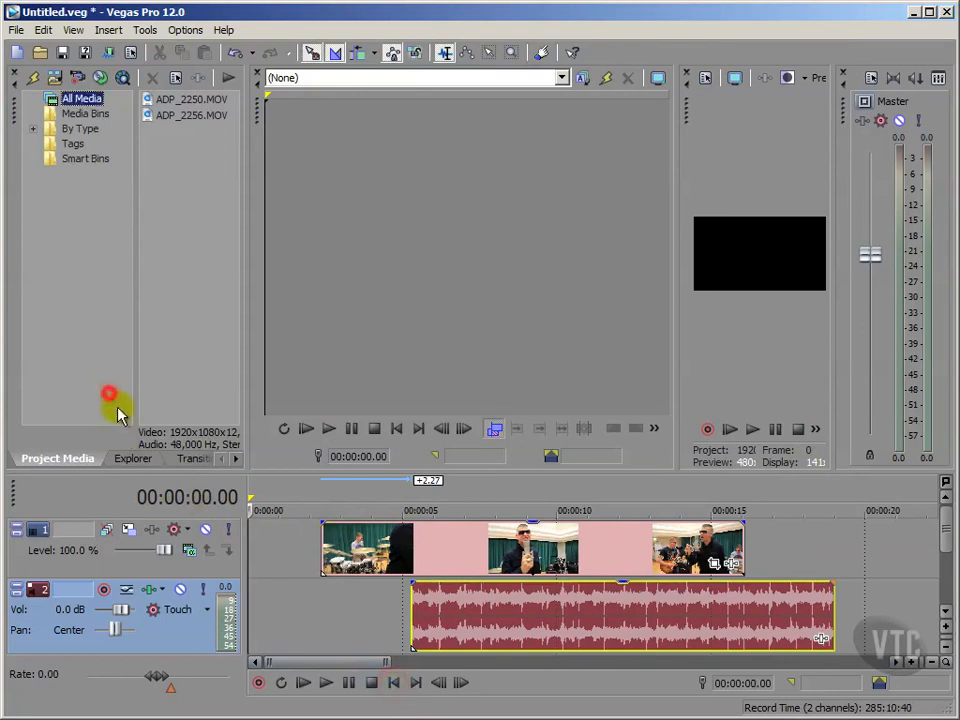
left_click(285, 575)
left_click(392, 682)
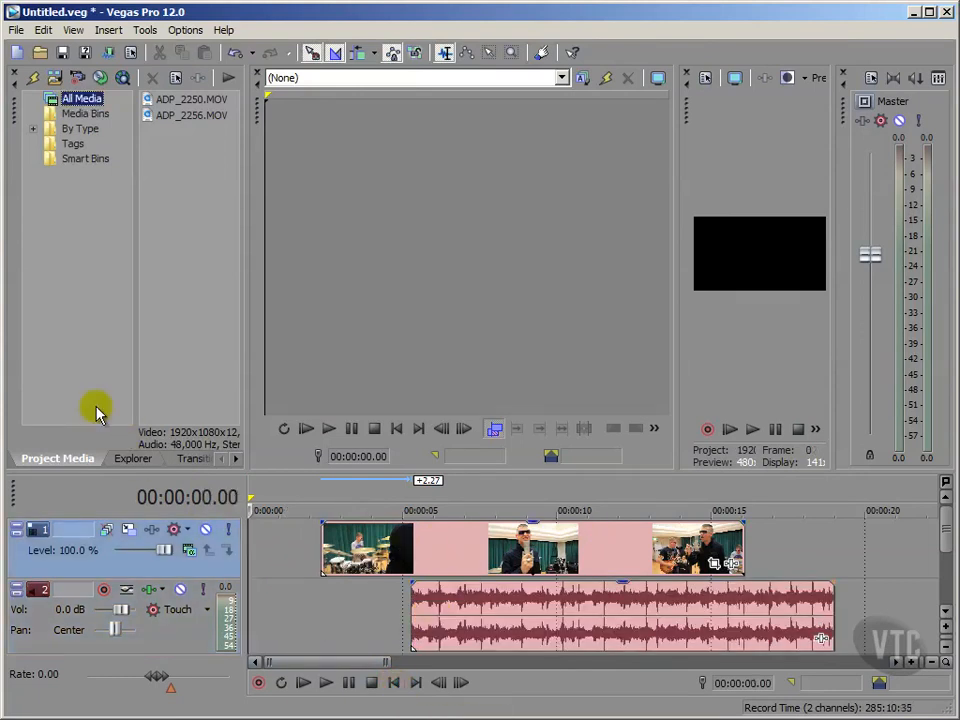
Synchronize the offset audio event with its video by slipping
left_click(449, 597)
right_click(449, 597)
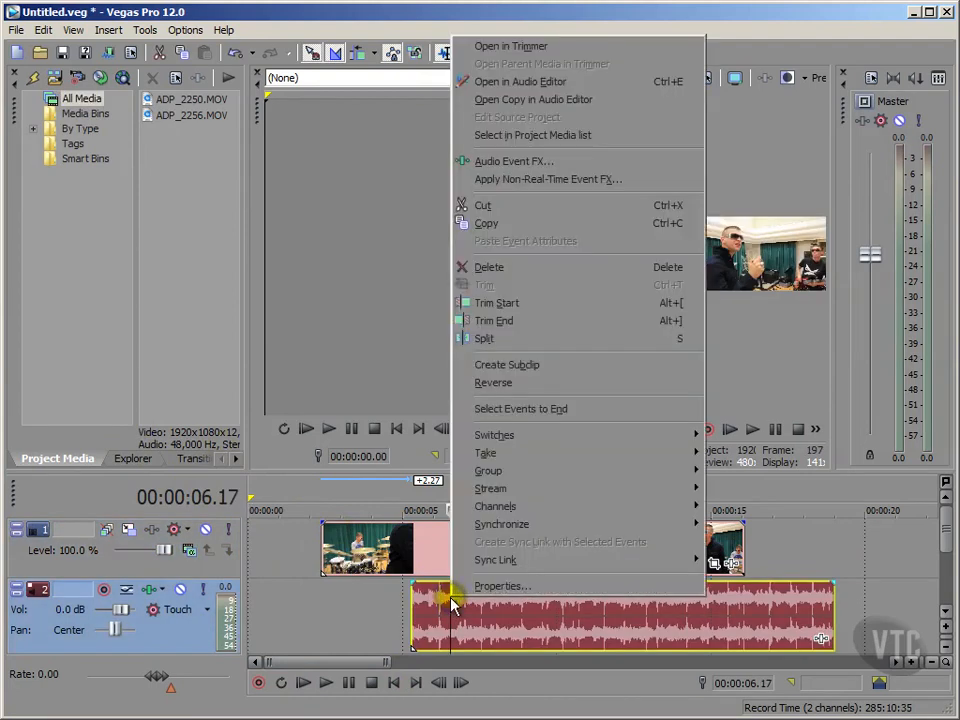
mouse_move(577, 524)
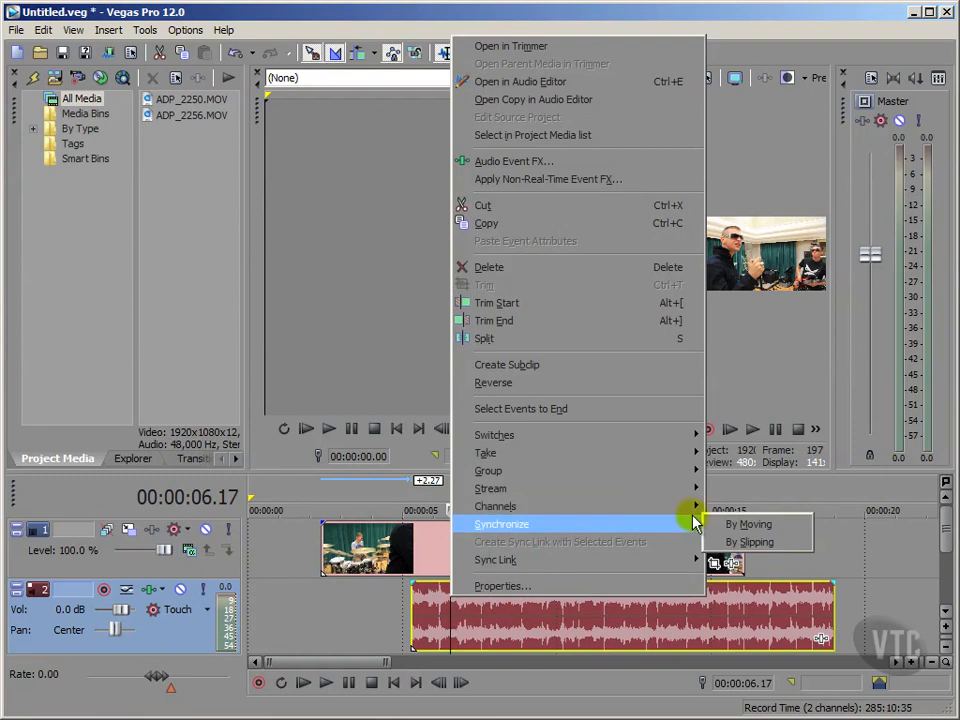
left_click(785, 545)
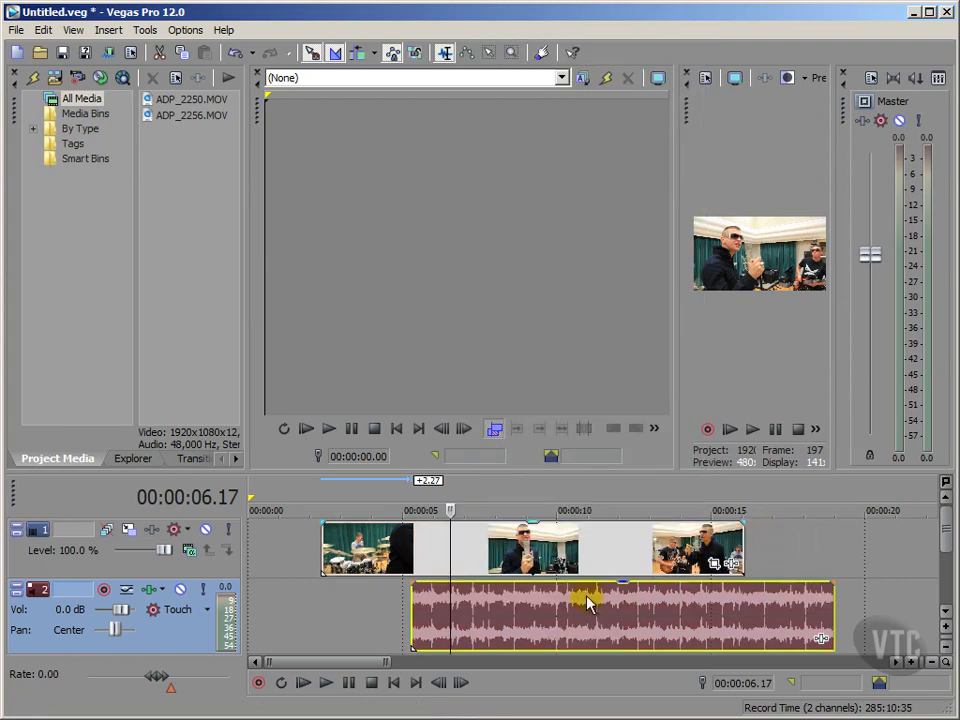
Play the timeline from the beginning to check the slipped media's sync, and stop playback
left_click(293, 604)
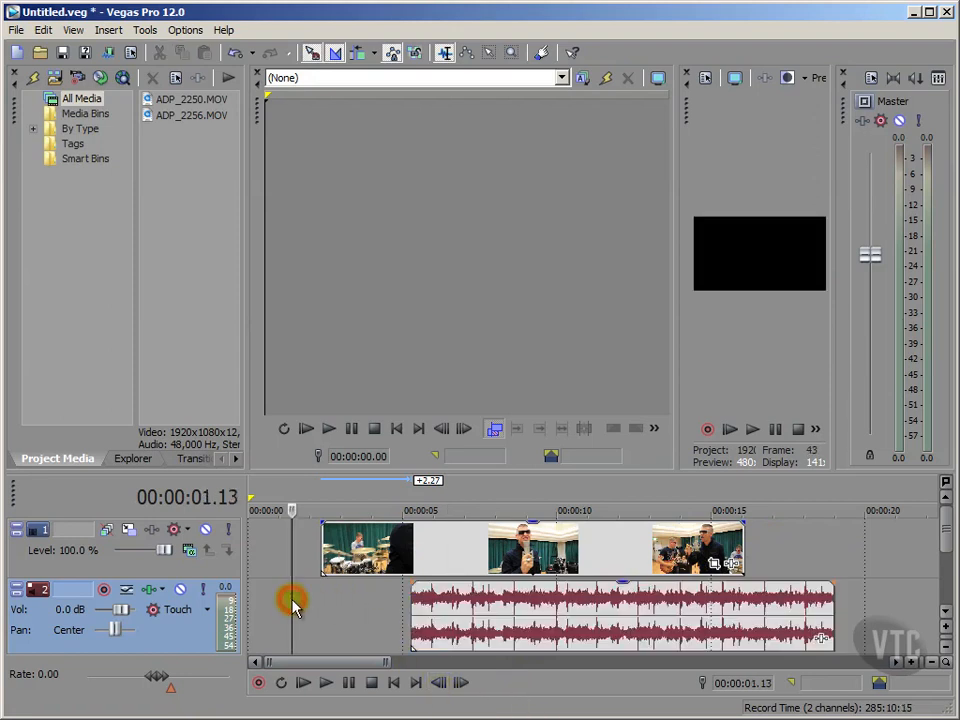
left_click(394, 683)
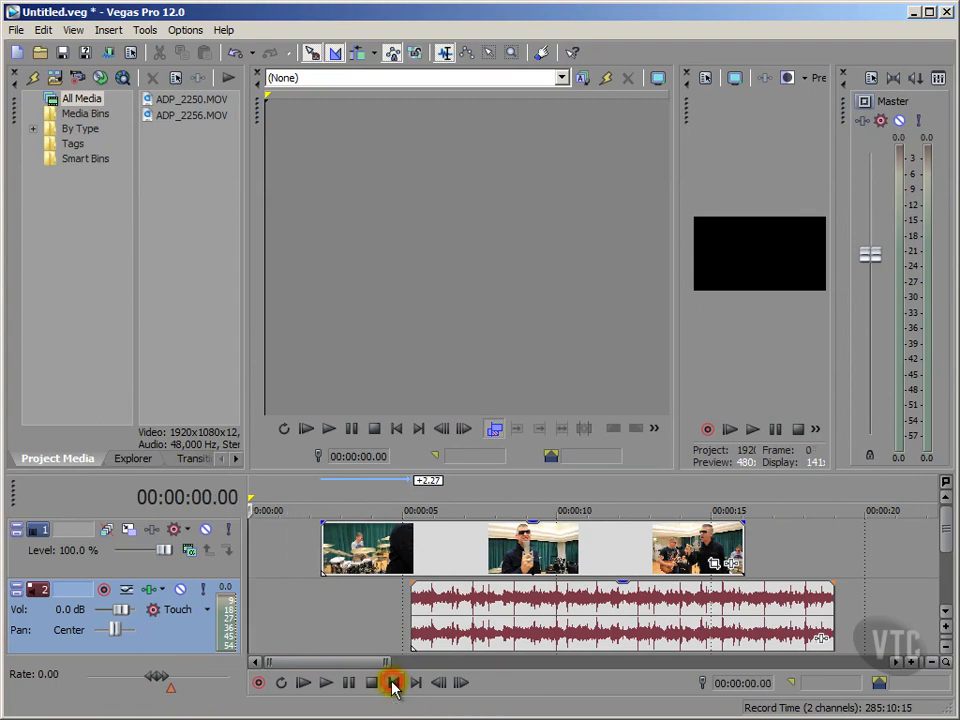
left_click(101, 407)
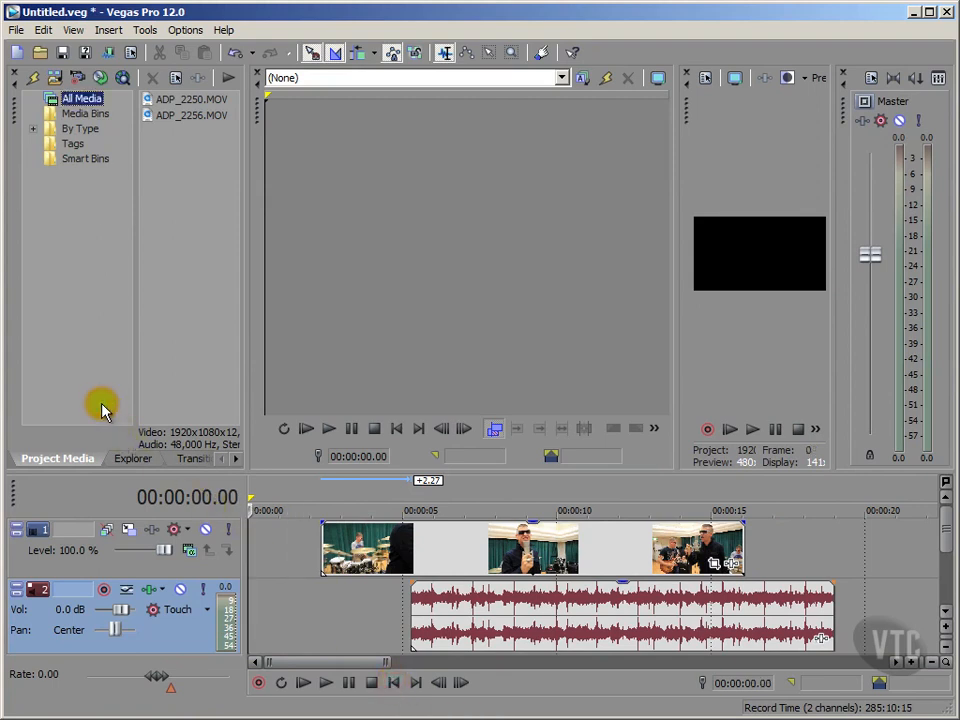
left_click(325, 684)
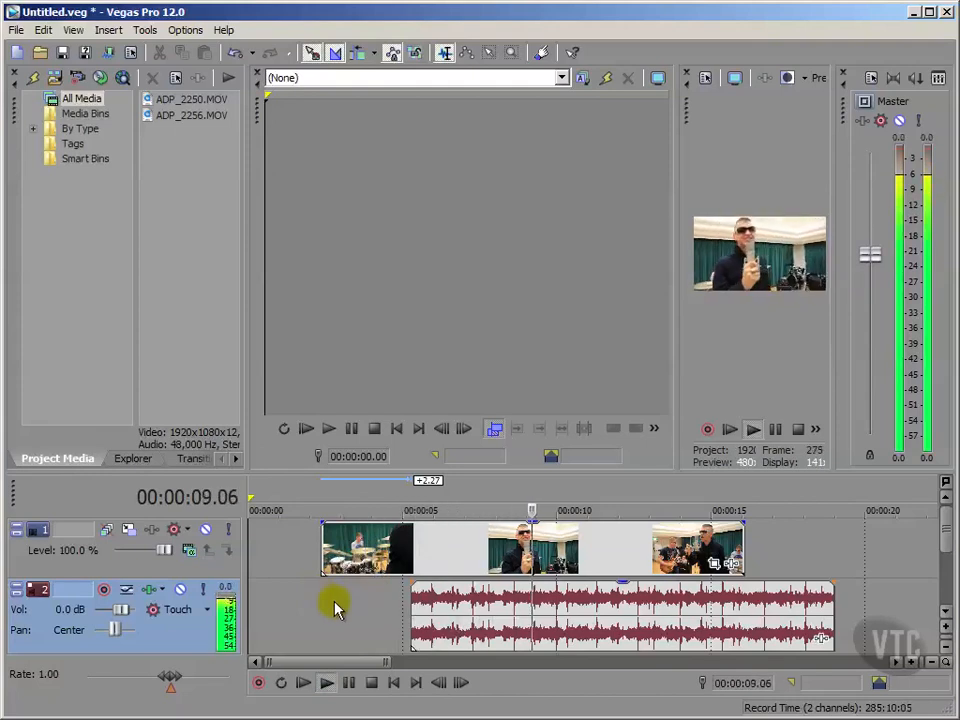
left_click(370, 683)
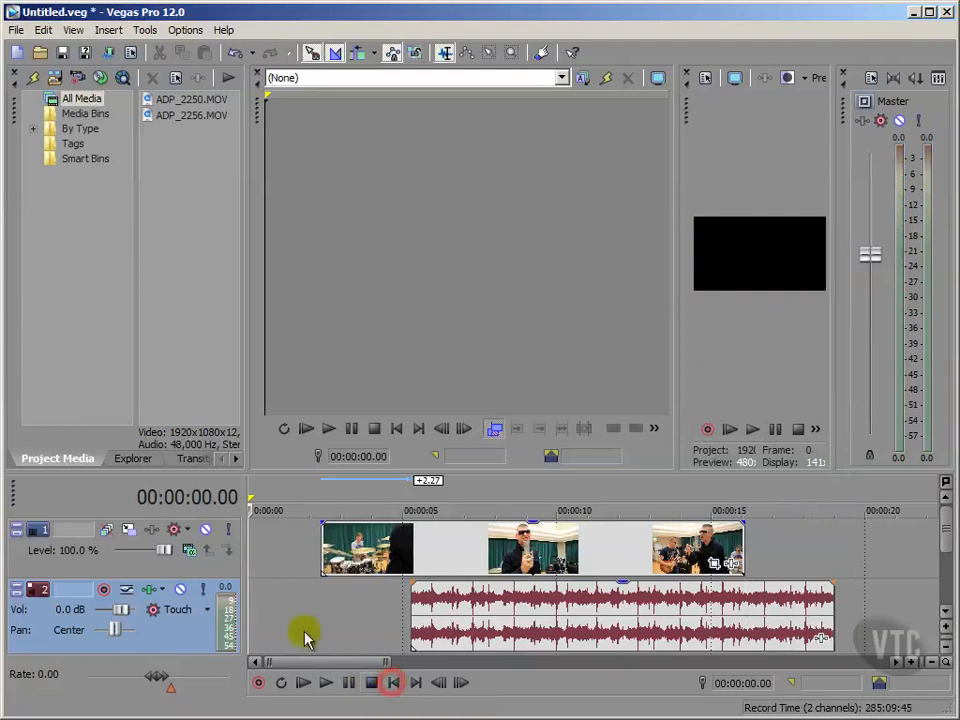
left_click(97, 410)
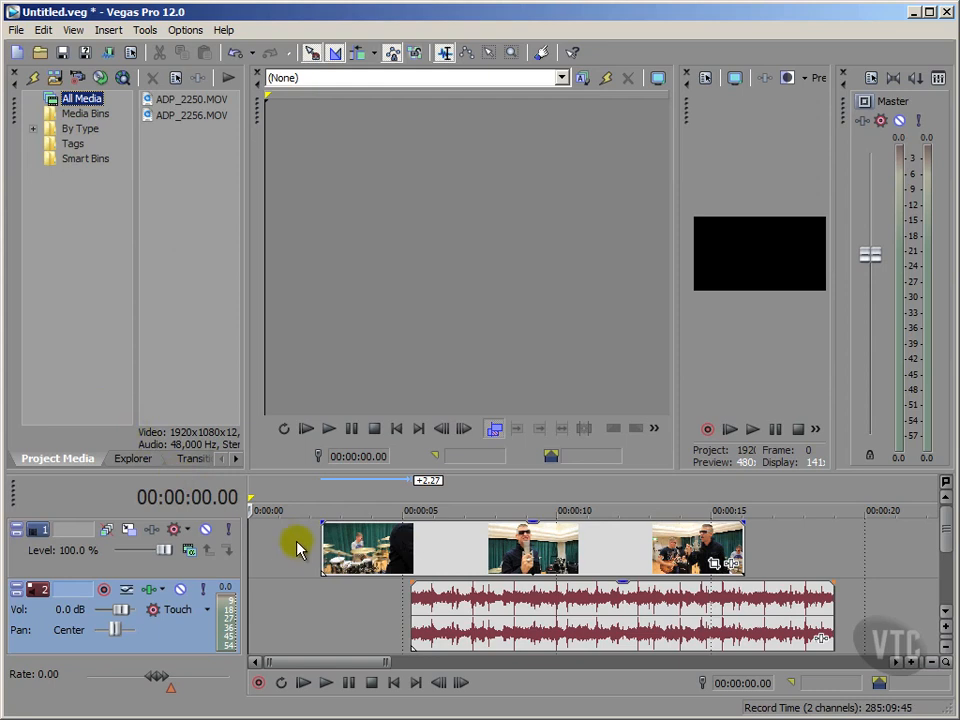
Trim the video event's start and extend its end, each by 2 seconds 27 frames, to line up with the audio event
left_click_drag(322, 542, 412, 553)
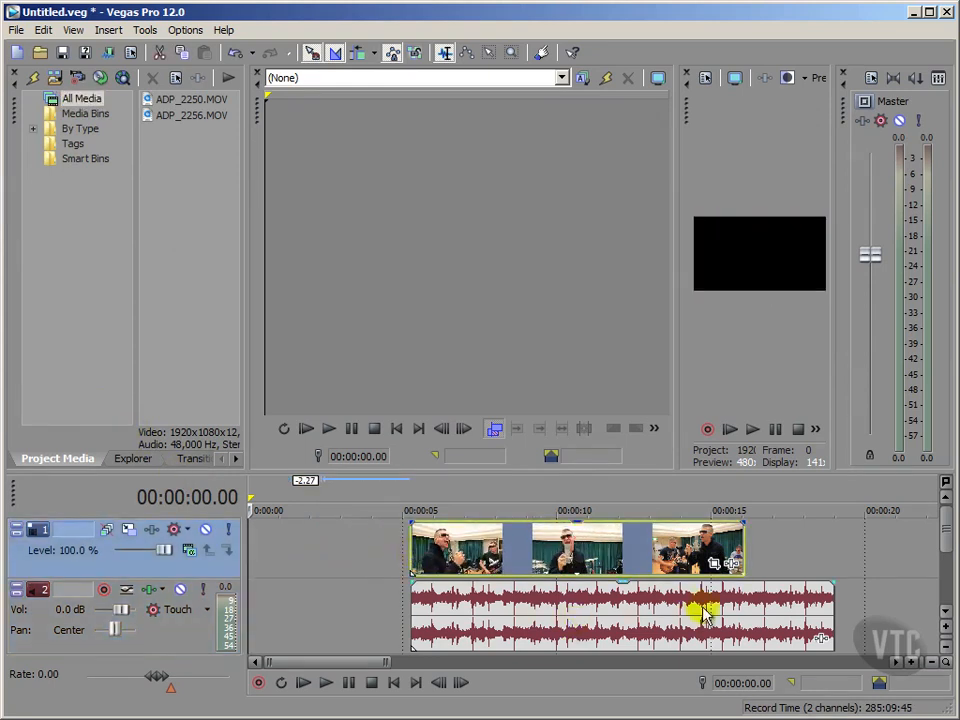
left_click_drag(743, 548, 833, 556)
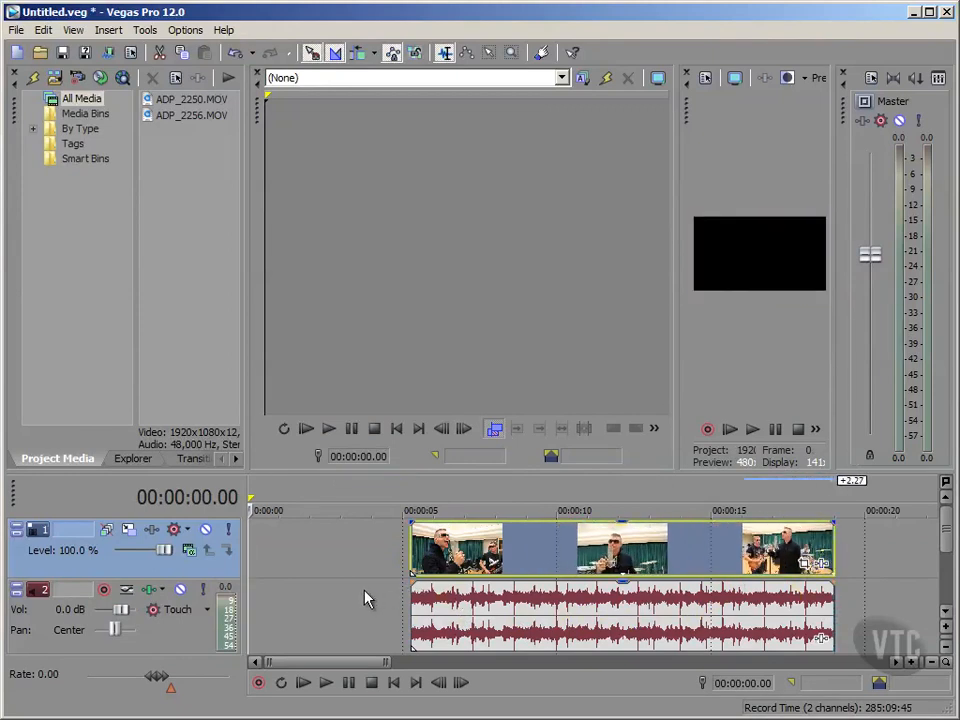